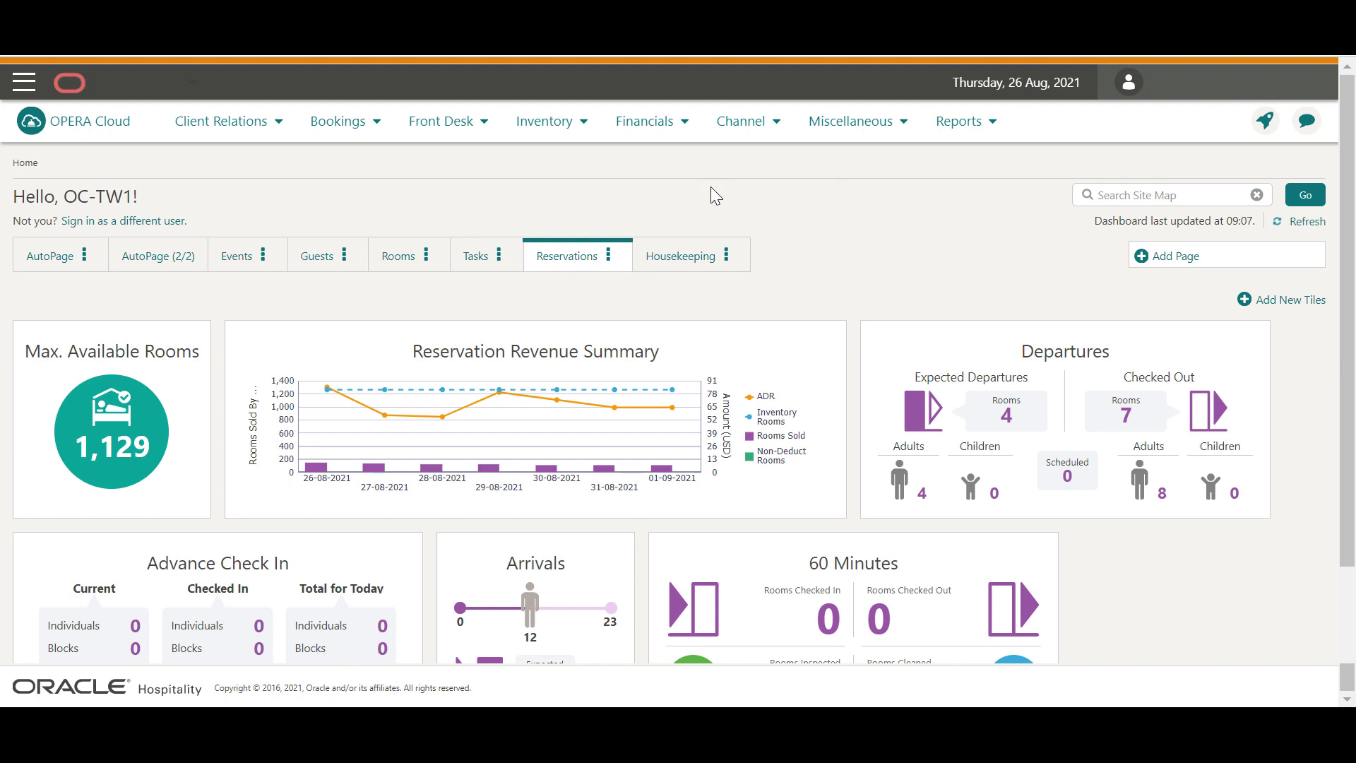
Expand the Front Desk menu to reveal the Front Desk Workspace options
left_click(483, 121)
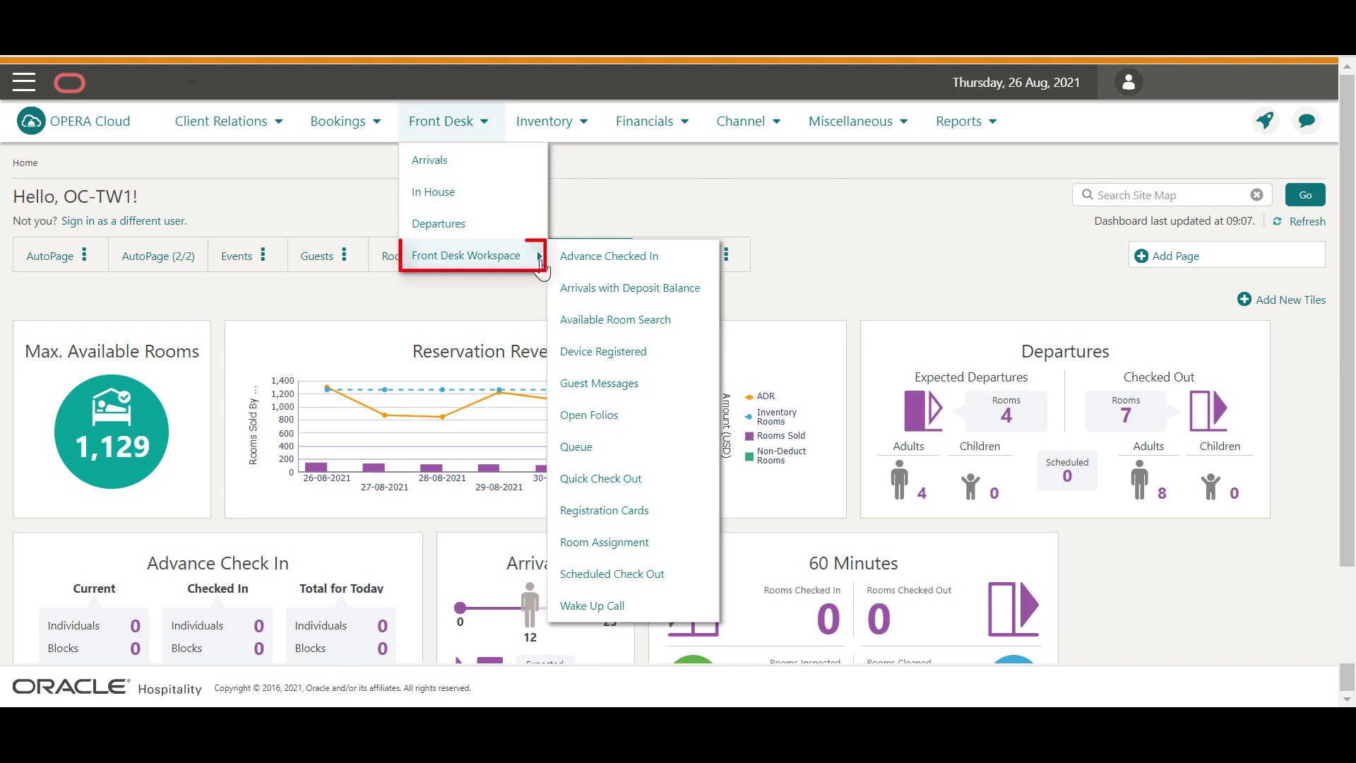
mouse_move(468, 255)
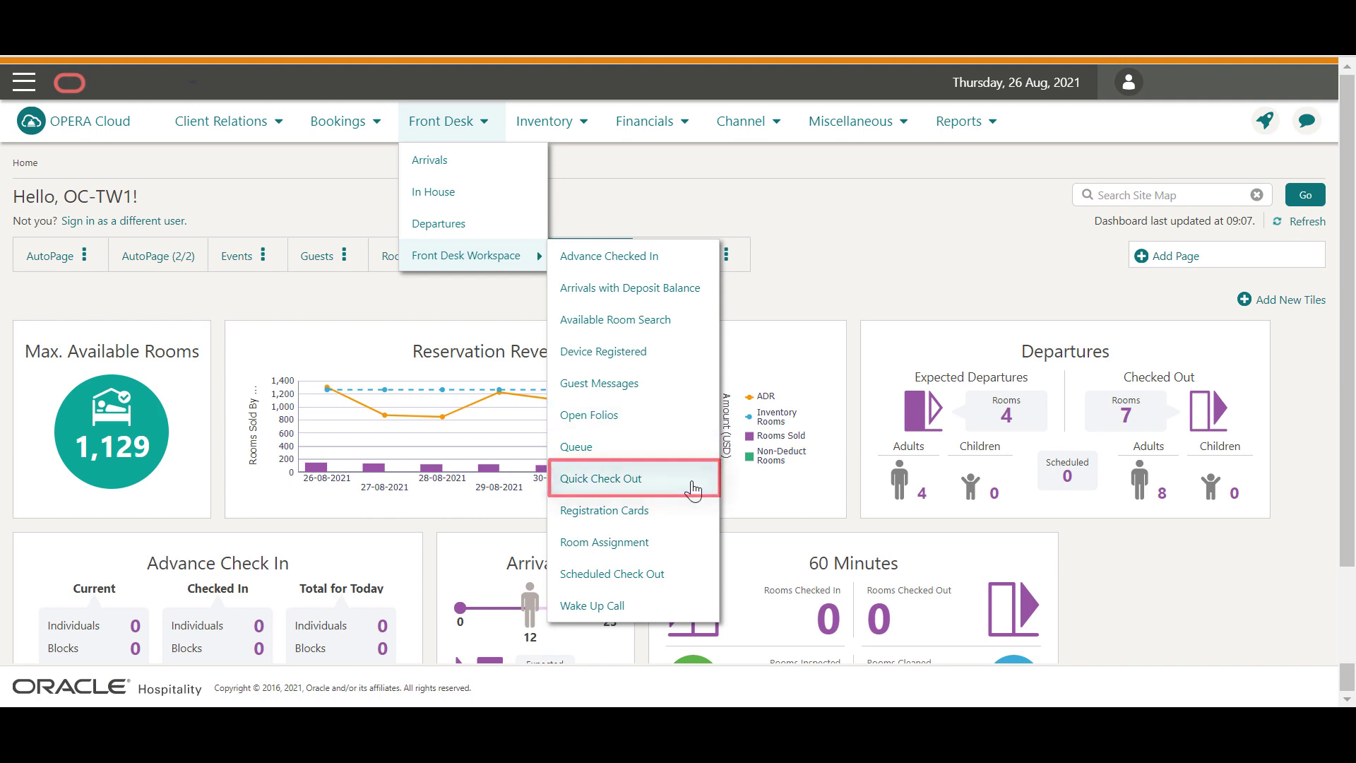
left_click(693, 485)
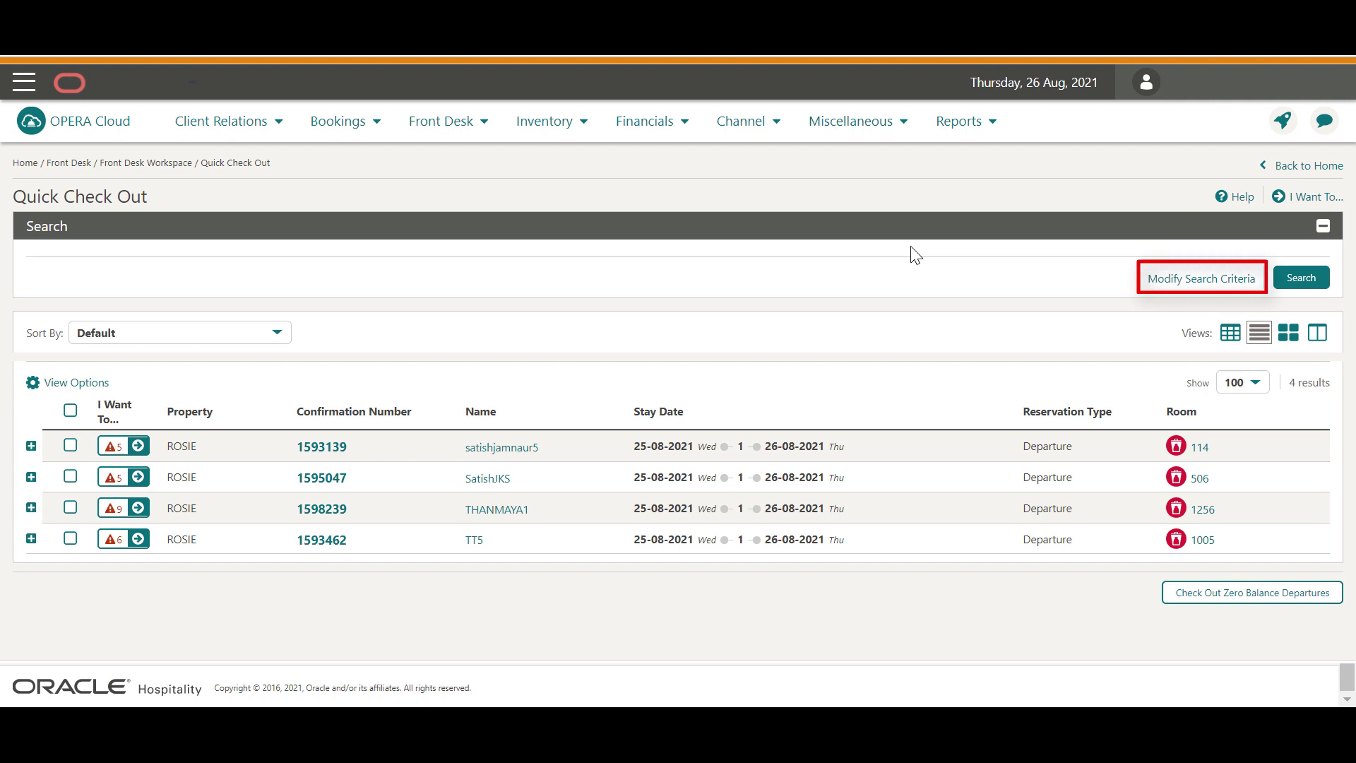
left_click(70, 445)
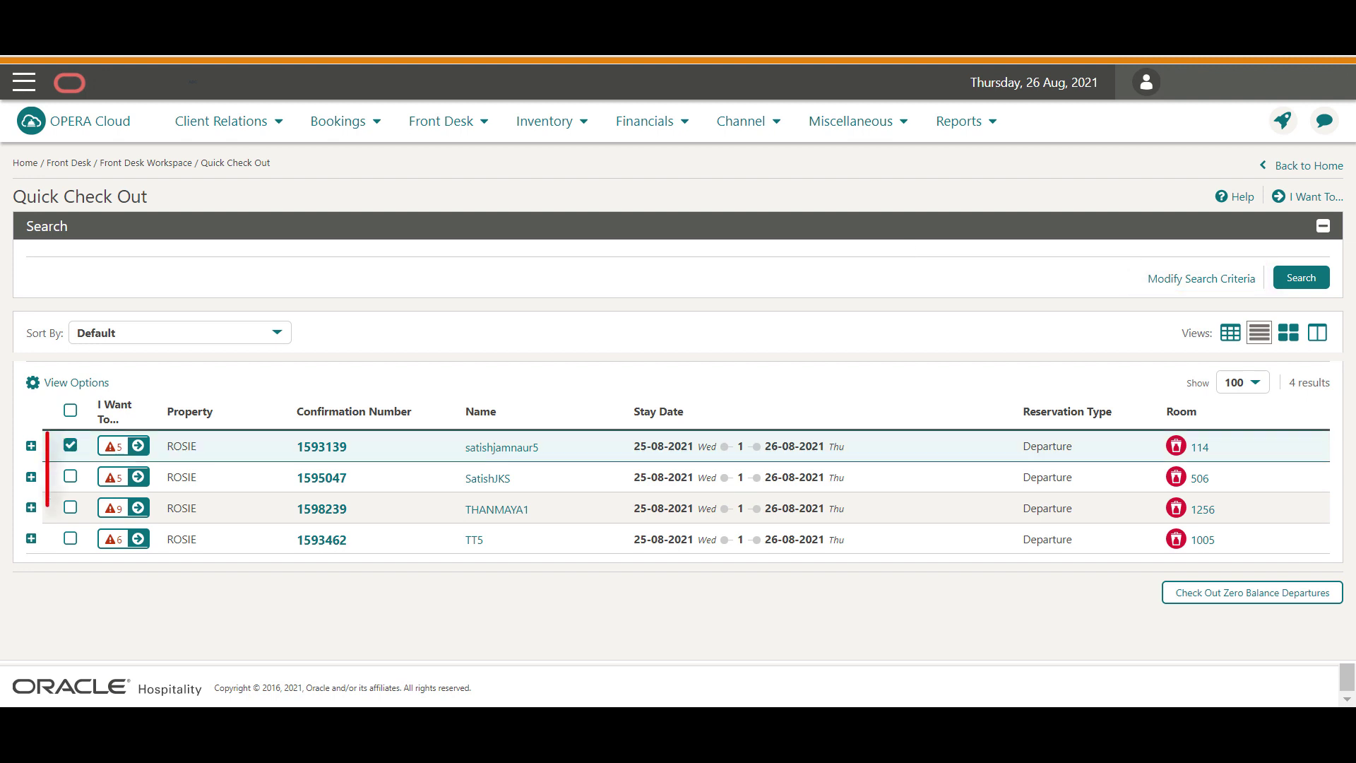
left_click(70, 476)
left_click(70, 506)
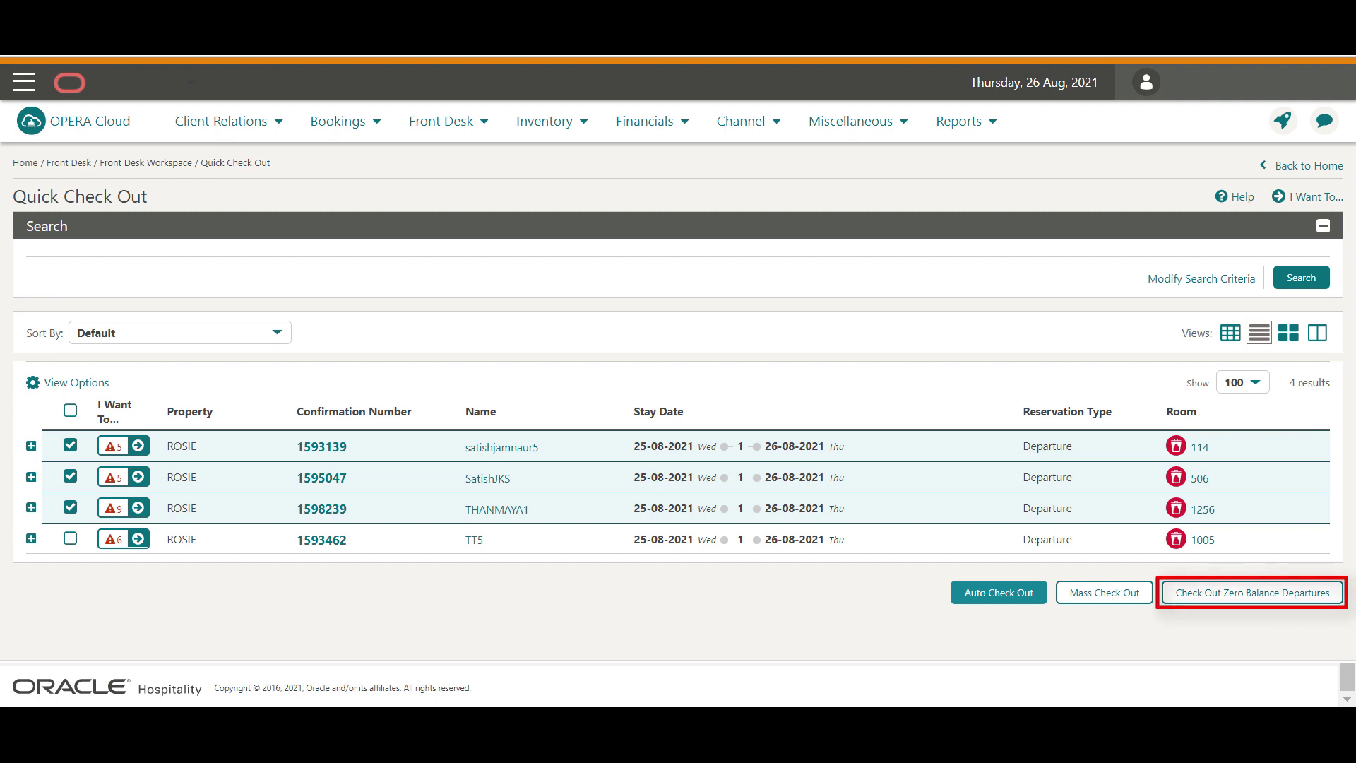
Auto check out the three selected reservations and dismiss the status results
left_click(977, 598)
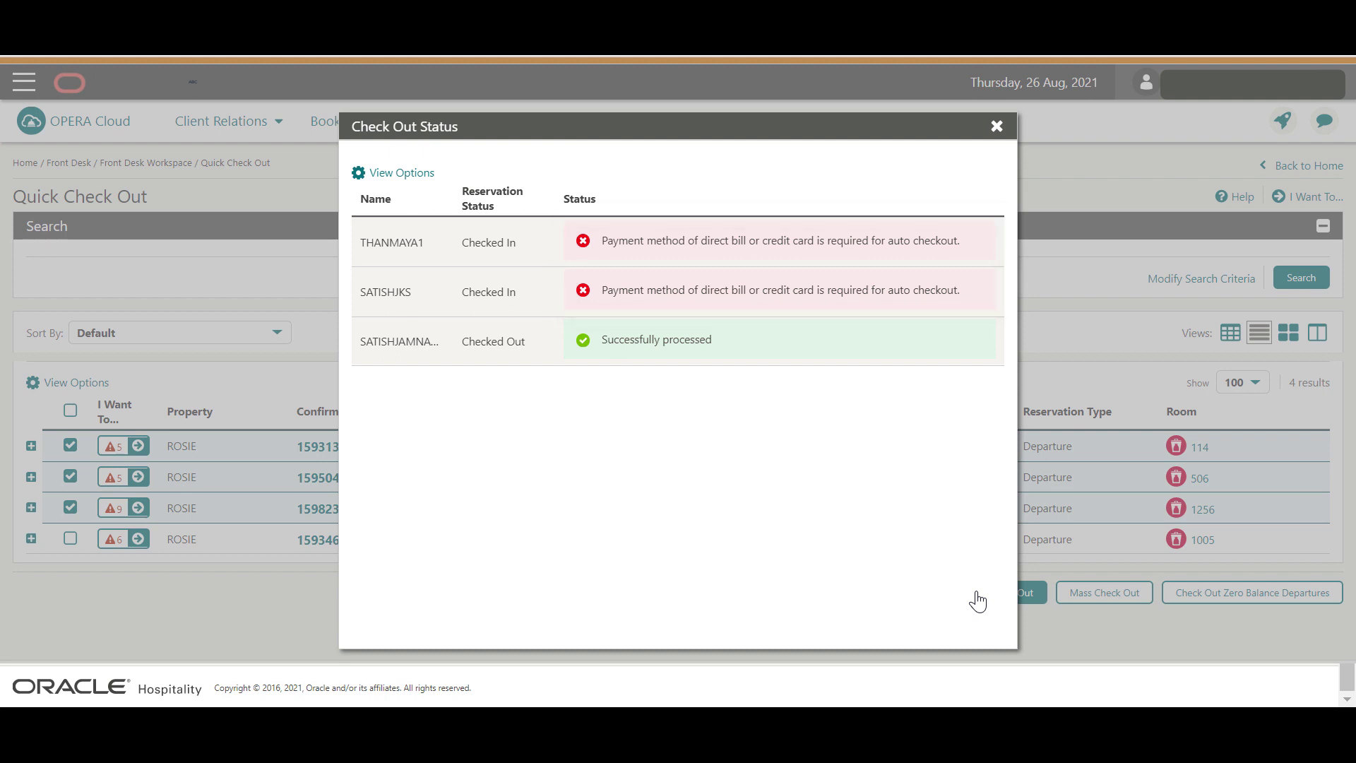
left_click(996, 128)
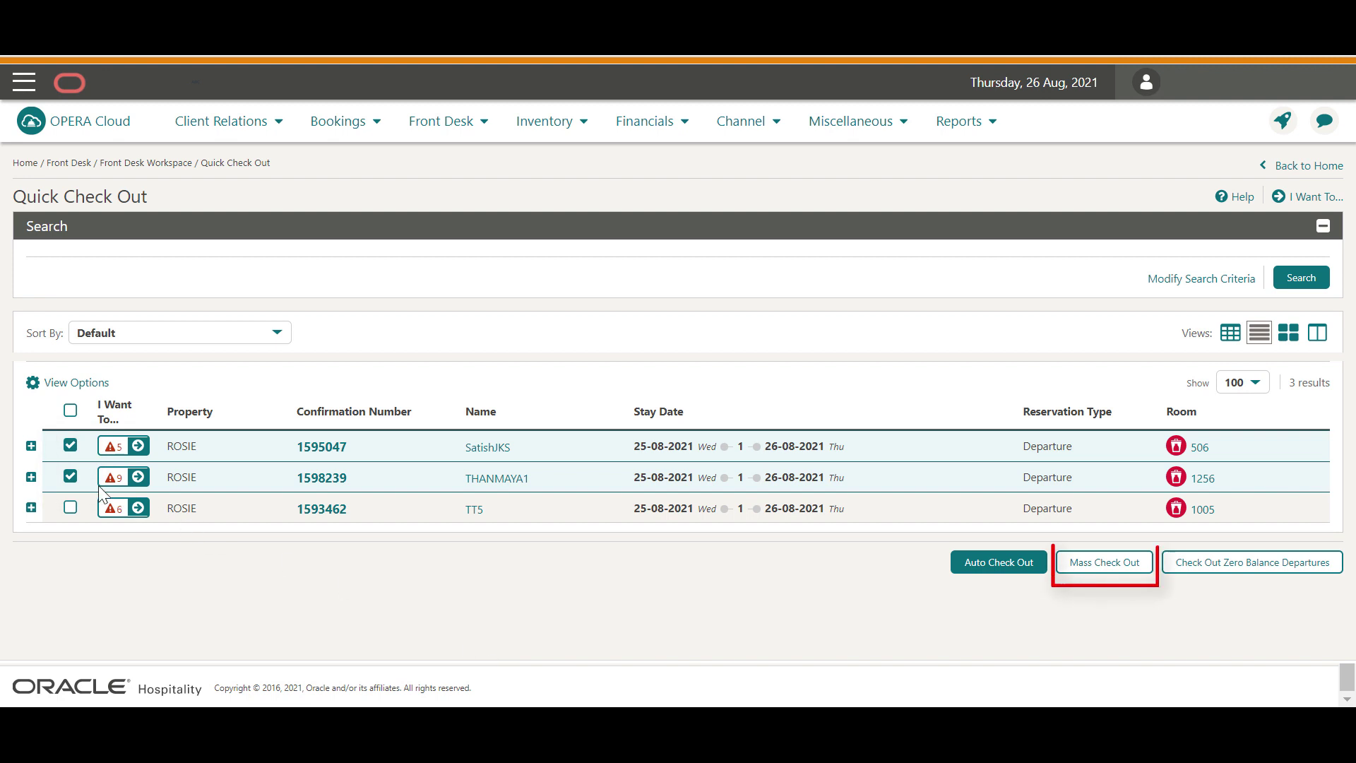
Start mass checkout for Room 506 and settle its $168.00 cash folio for sending
left_click(1098, 572)
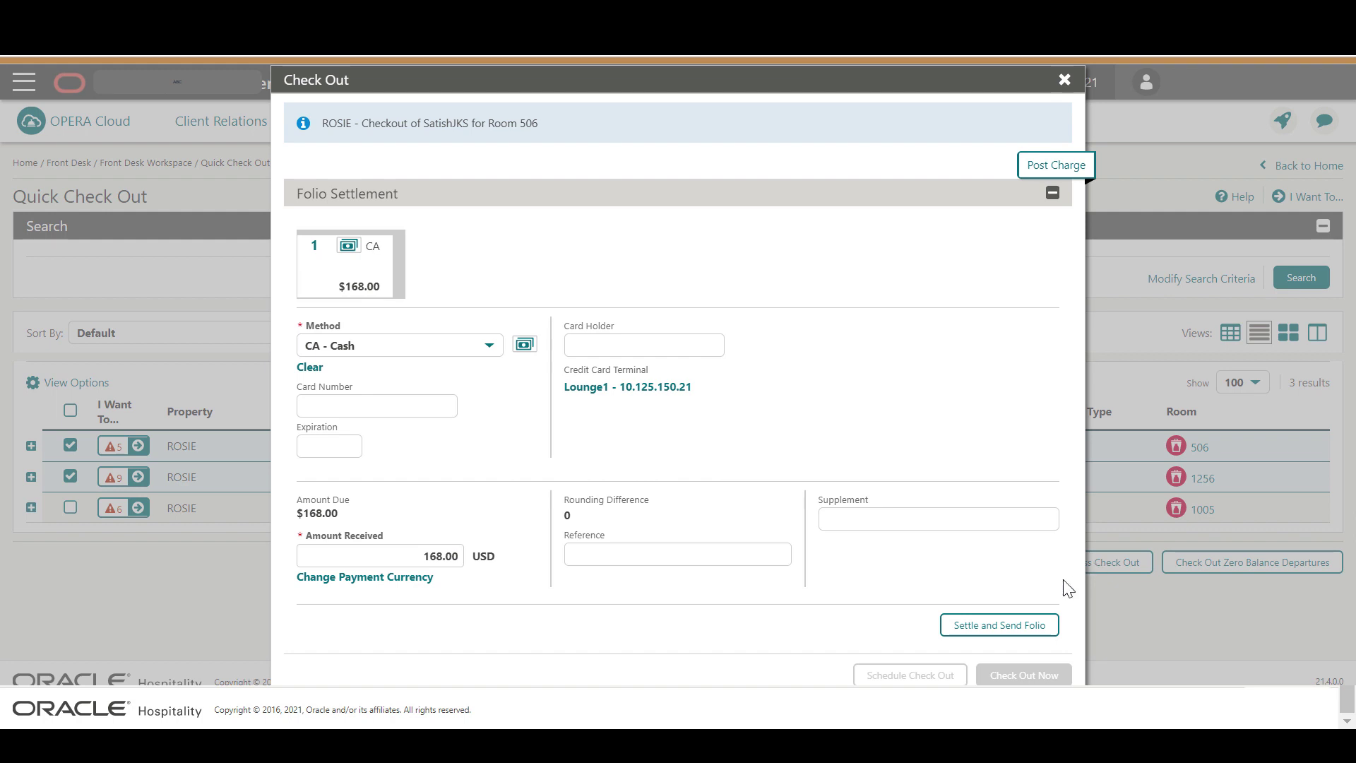
left_click(998, 626)
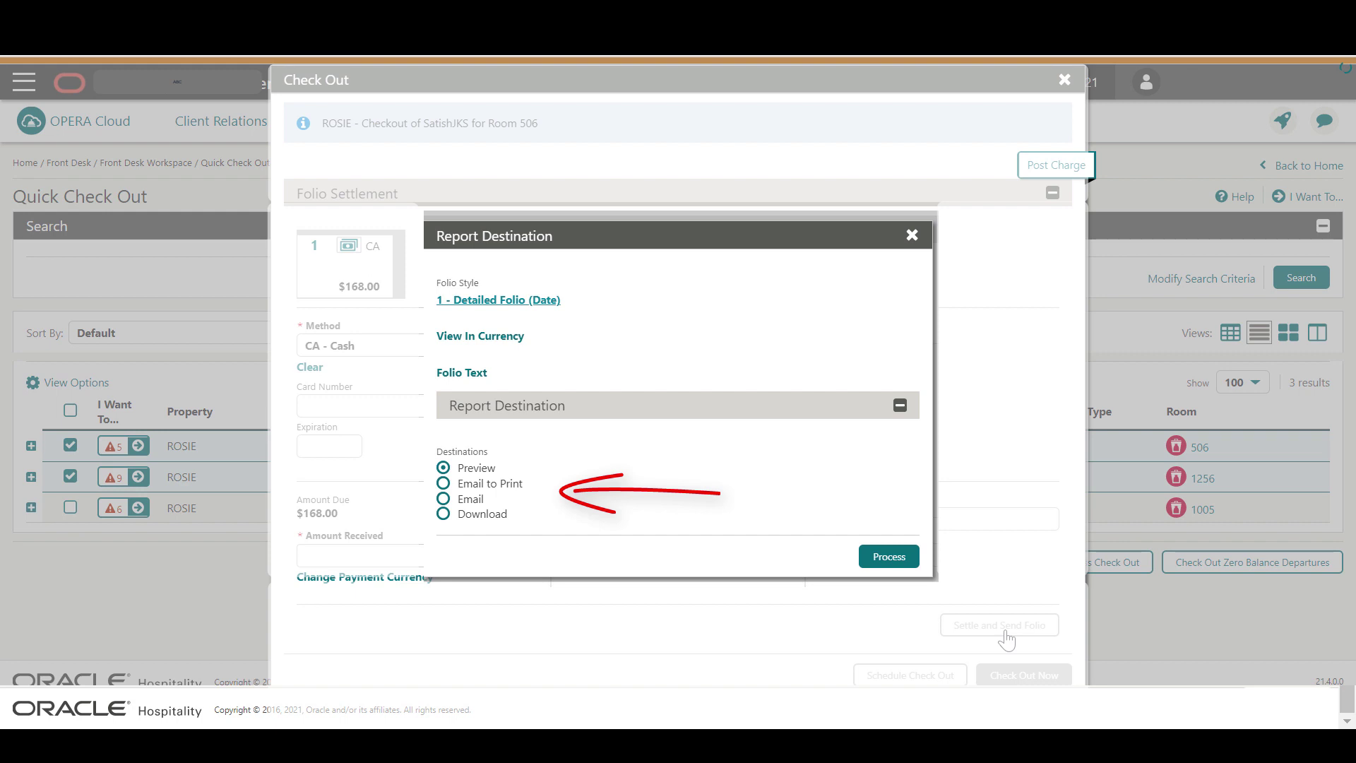
Send the Room 506 folio by email, adding a new Email Address-type contact
left_click(446, 501)
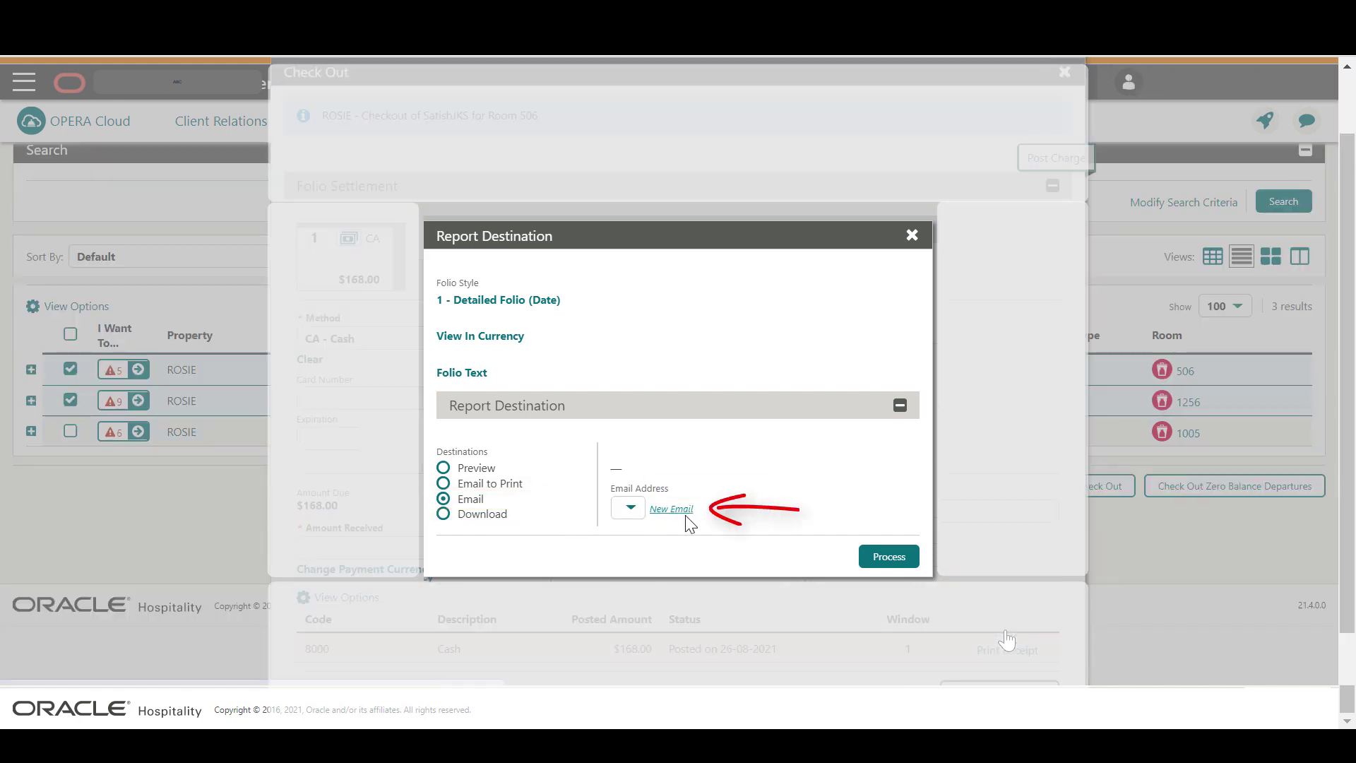
left_click(684, 509)
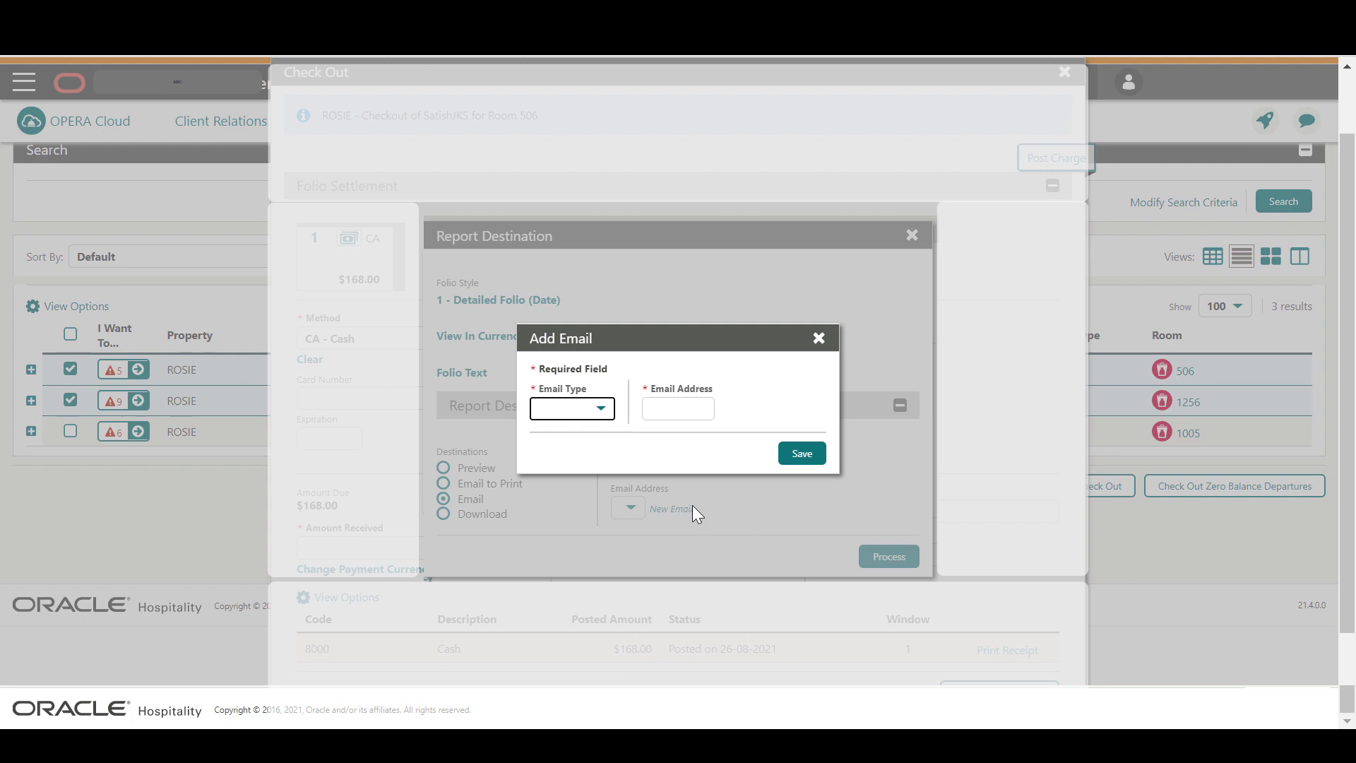
left_click(600, 413)
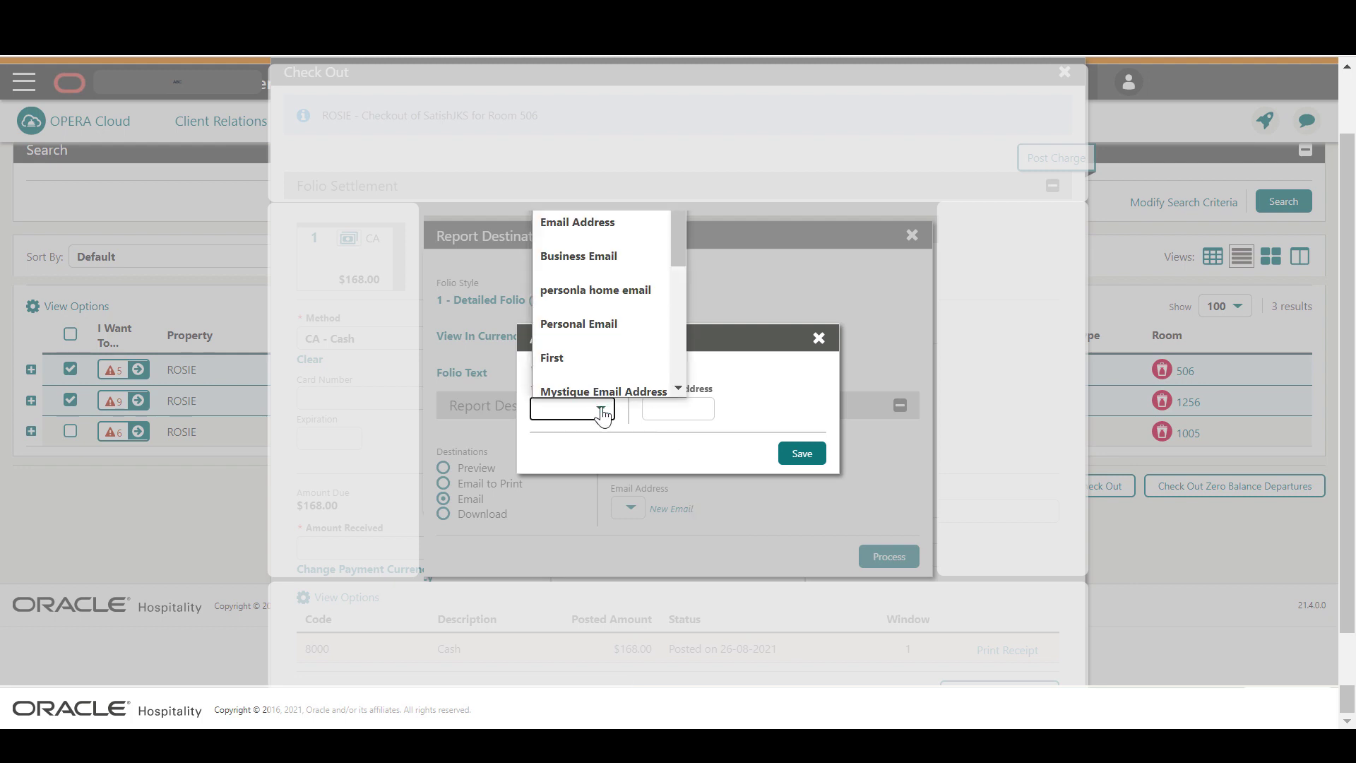
left_click(664, 409)
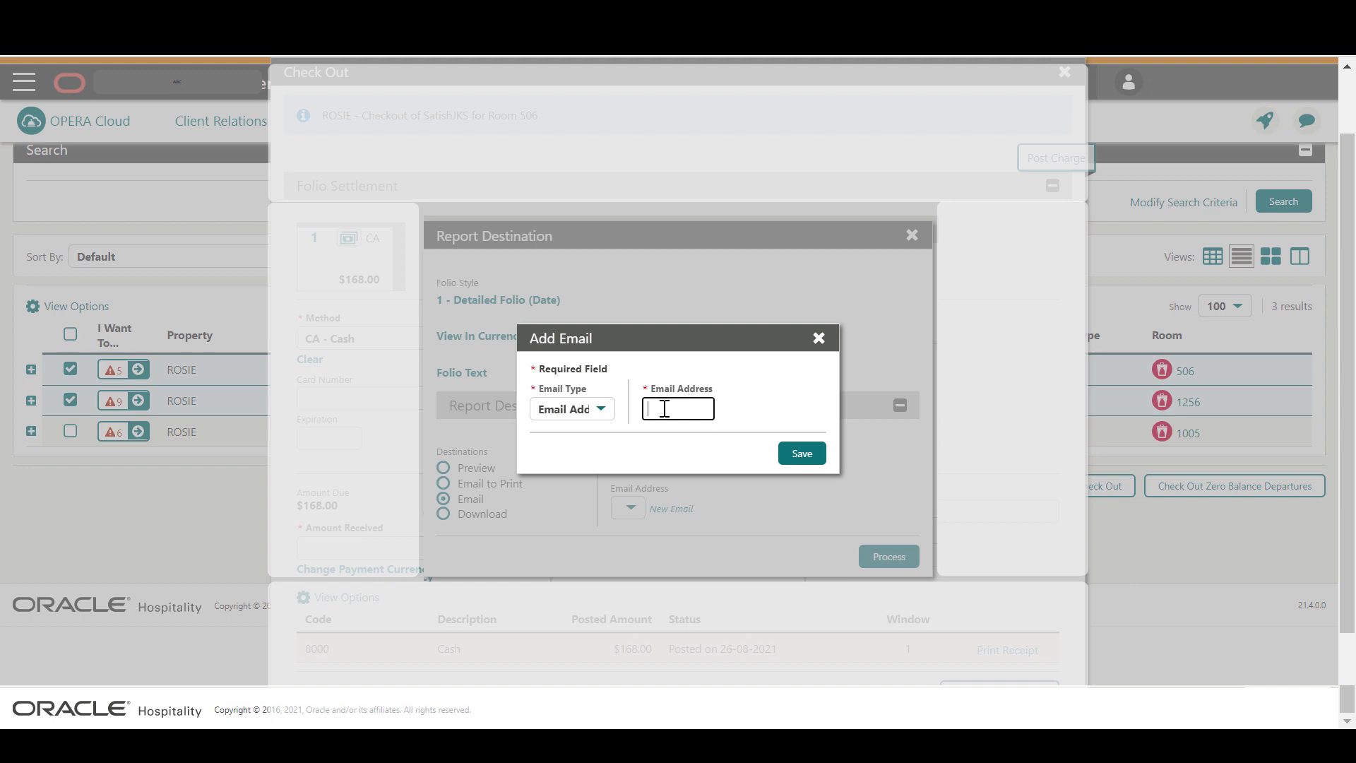
type("tes")
type("t")
type("@")
type("oracle.")
type("com")
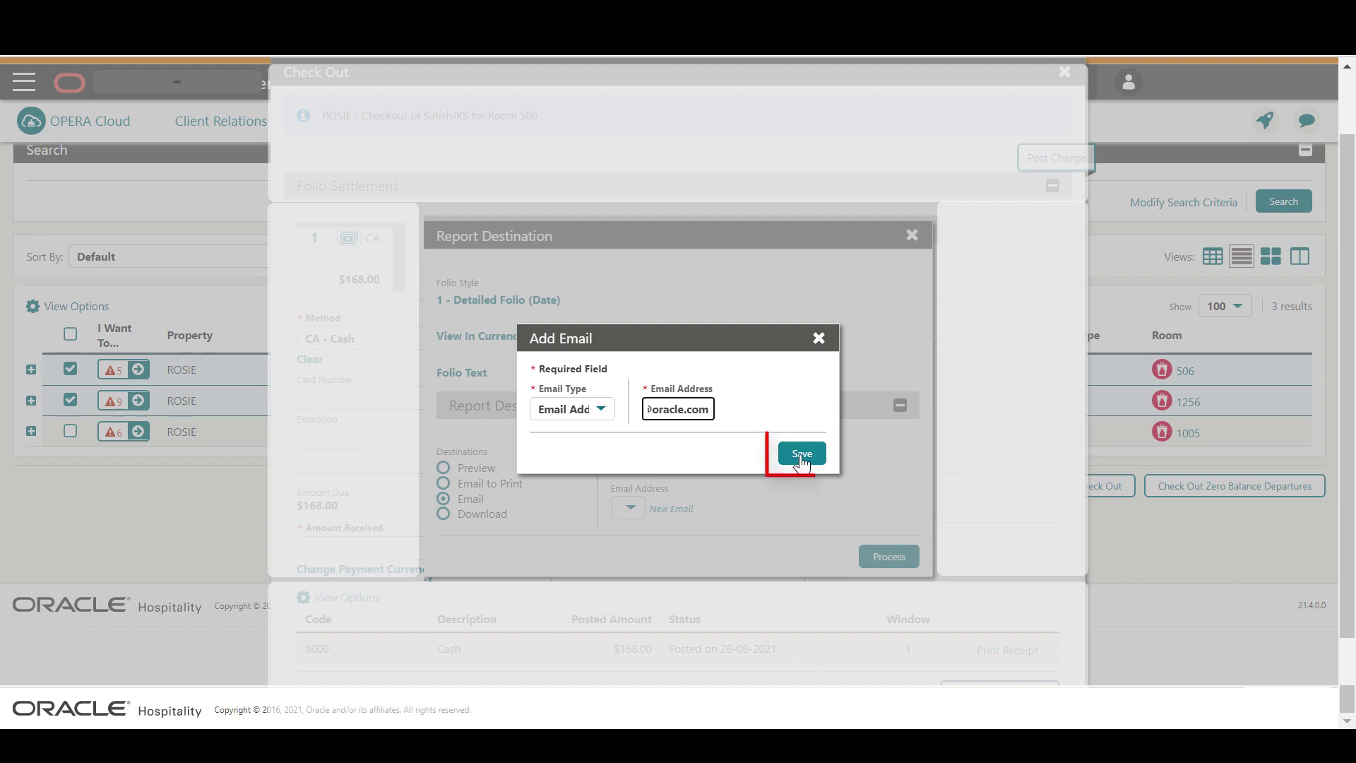
left_click(801, 455)
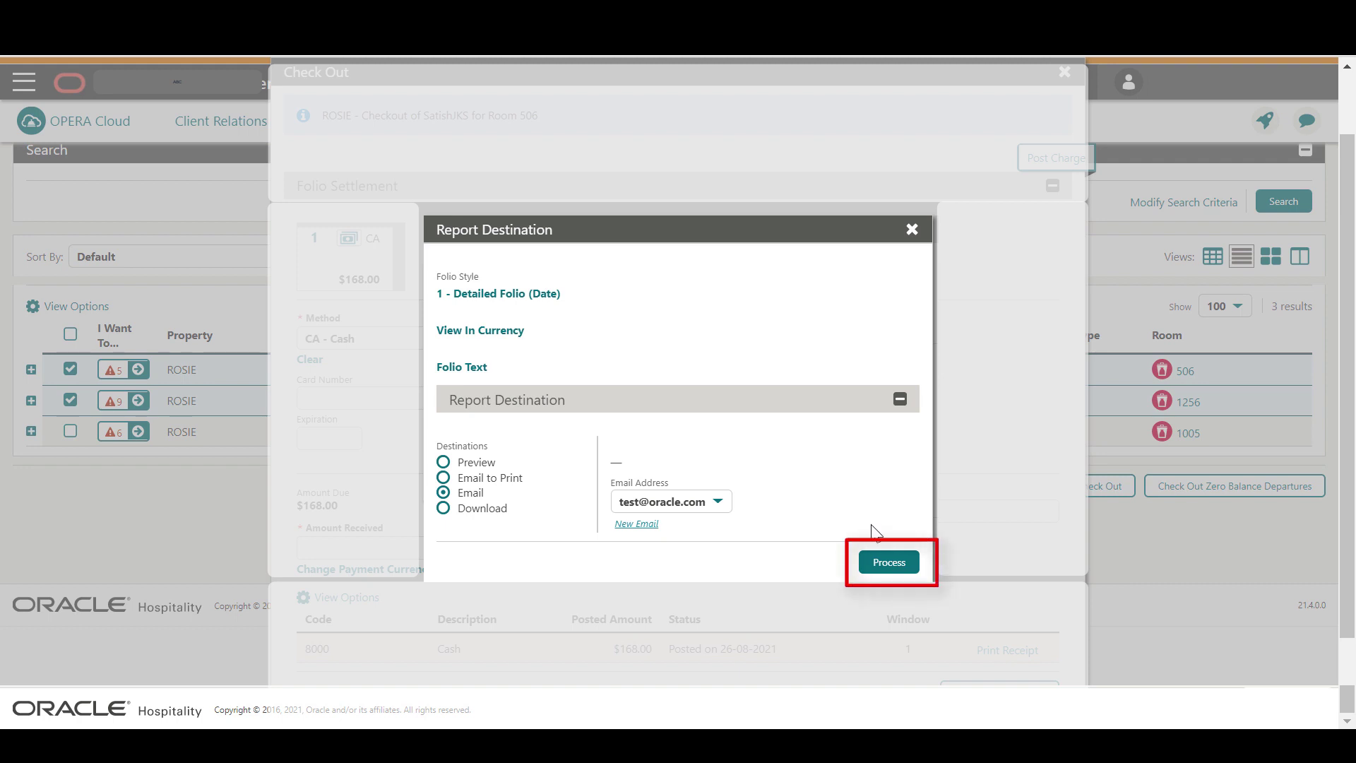
Email and settle the Room 506 folio, then check the guest out immediately
left_click(880, 565)
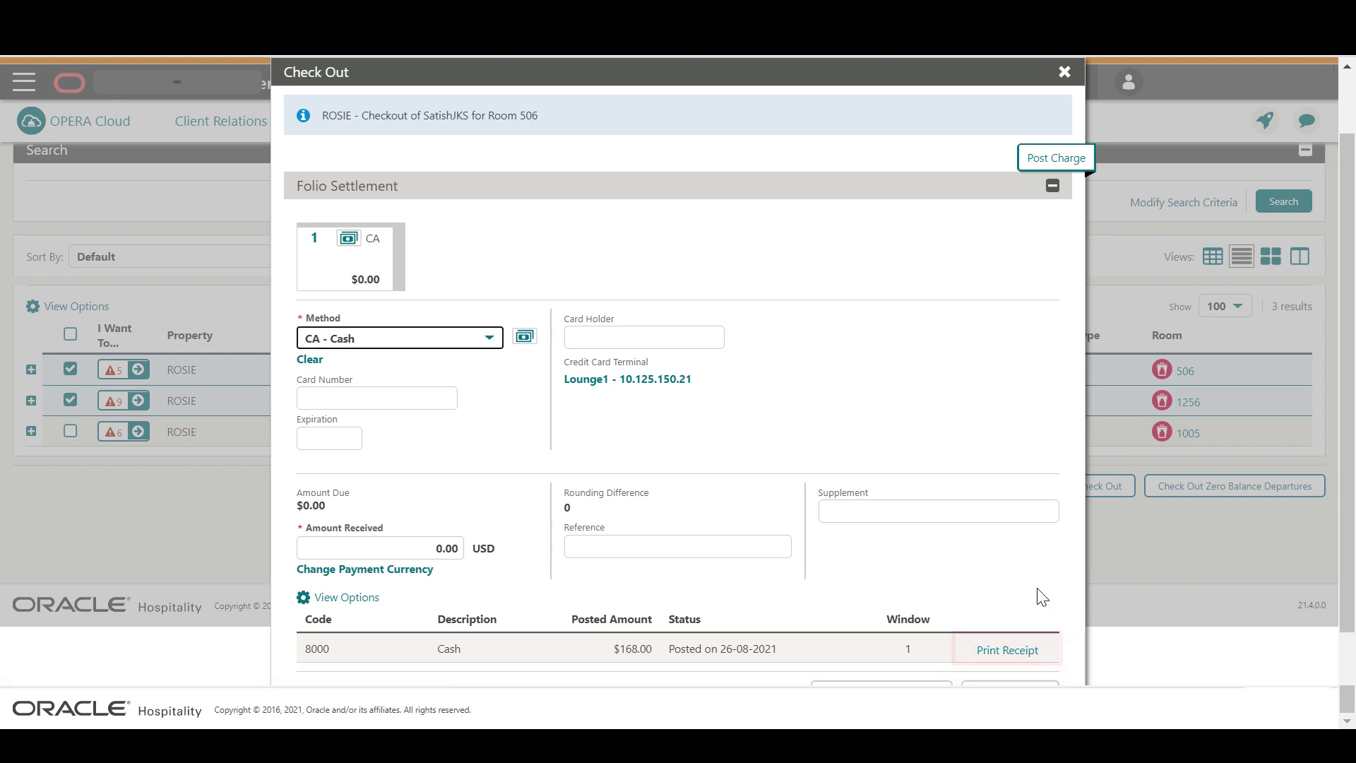
scroll(1041, 597, "down", 1)
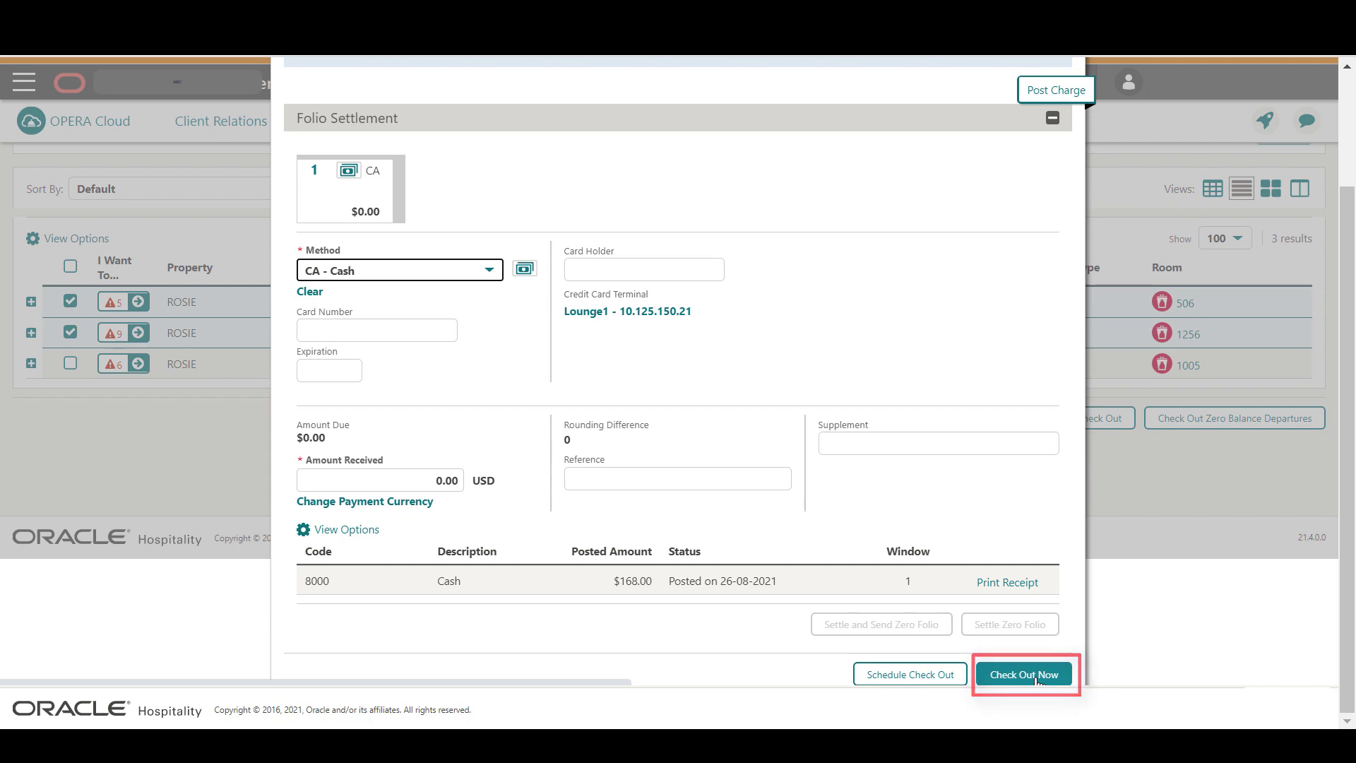
left_click(1037, 680)
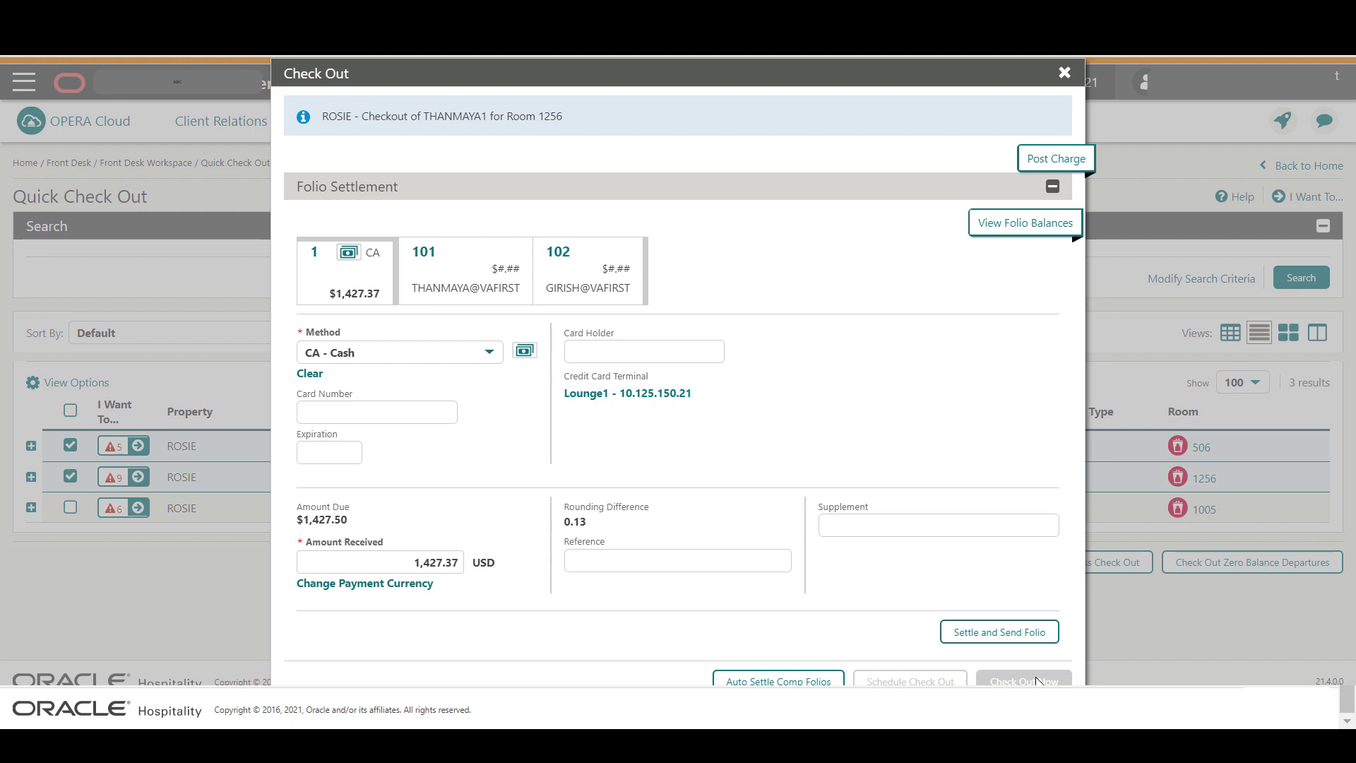
scroll(929, 576, "down", 3)
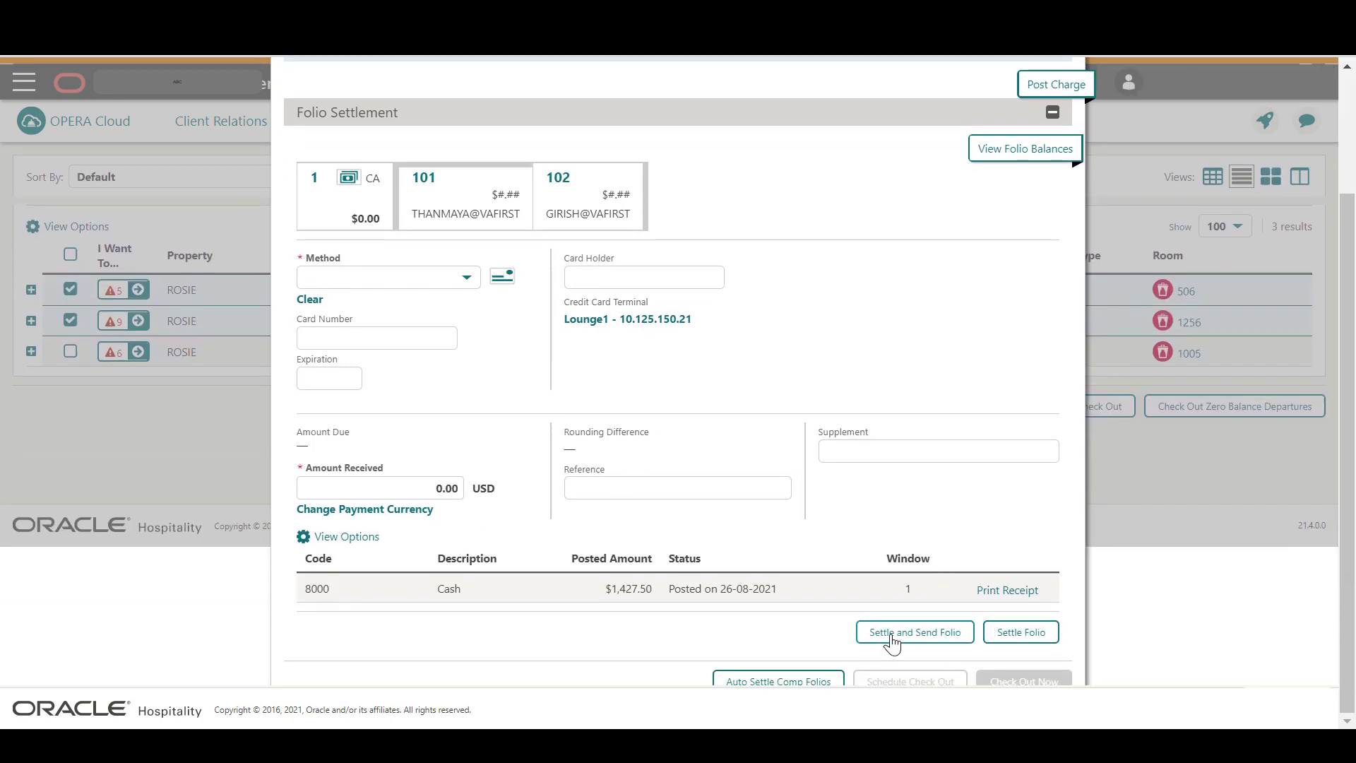
Settle Room 1256's folio with $1,427.50 cash and email it to a newly saved address
left_click(942, 637)
type("oracle.com")
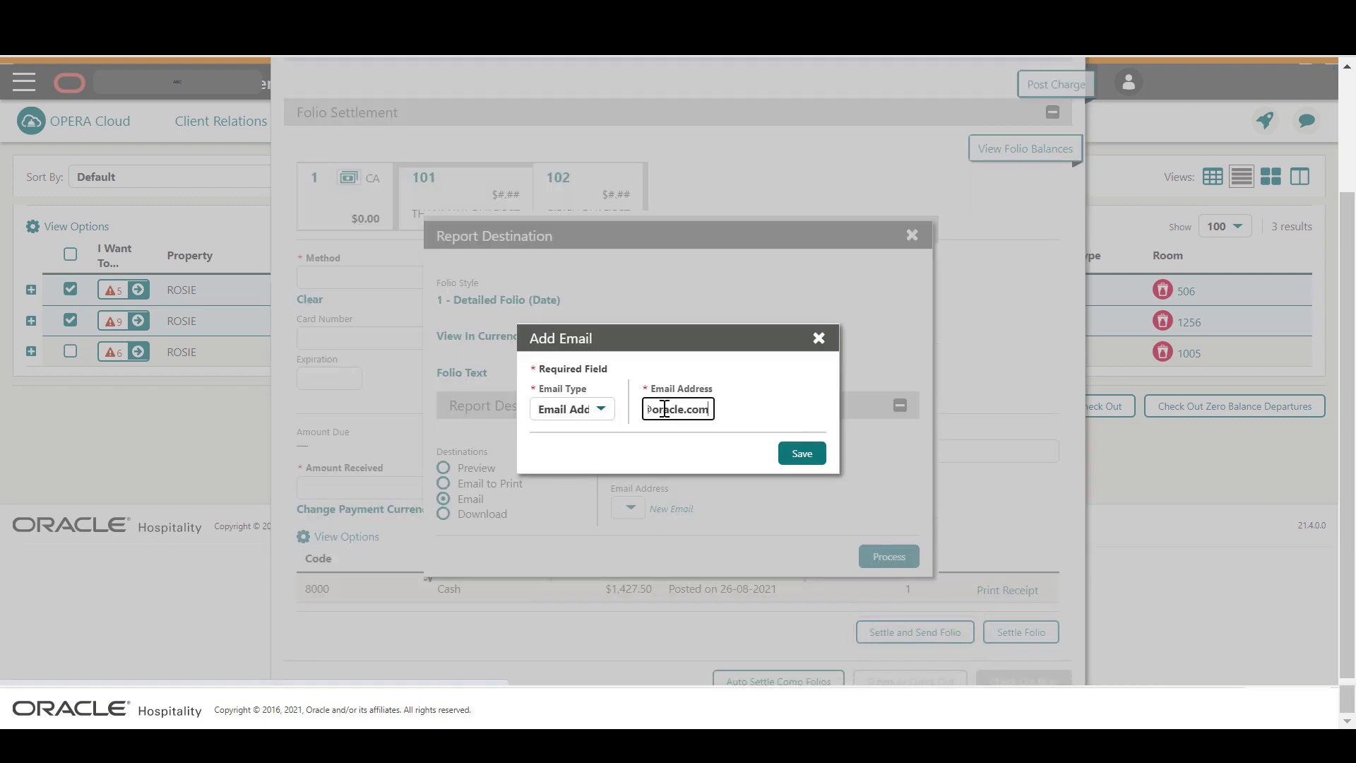
left_click(802, 454)
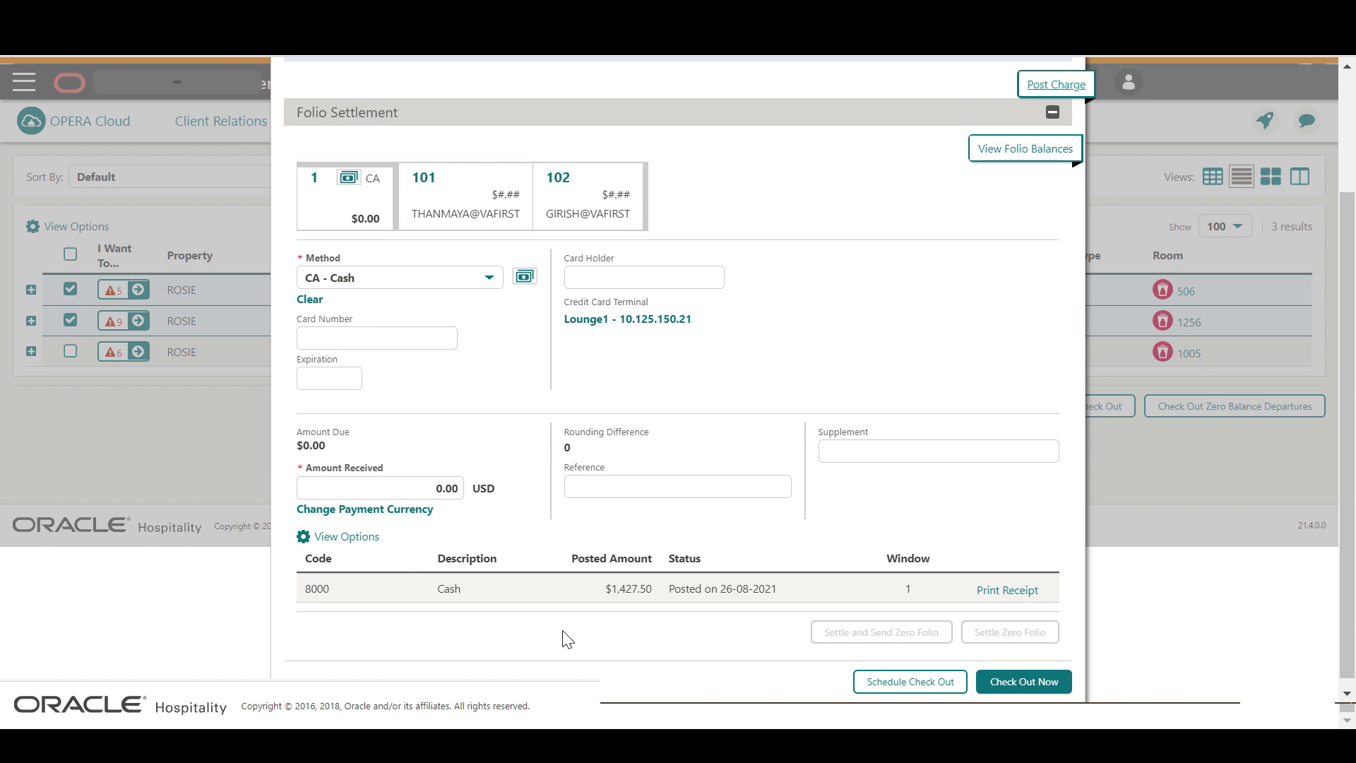
Request a scheduled check-out for Room 1256, proposed for 15:15
left_click(888, 684)
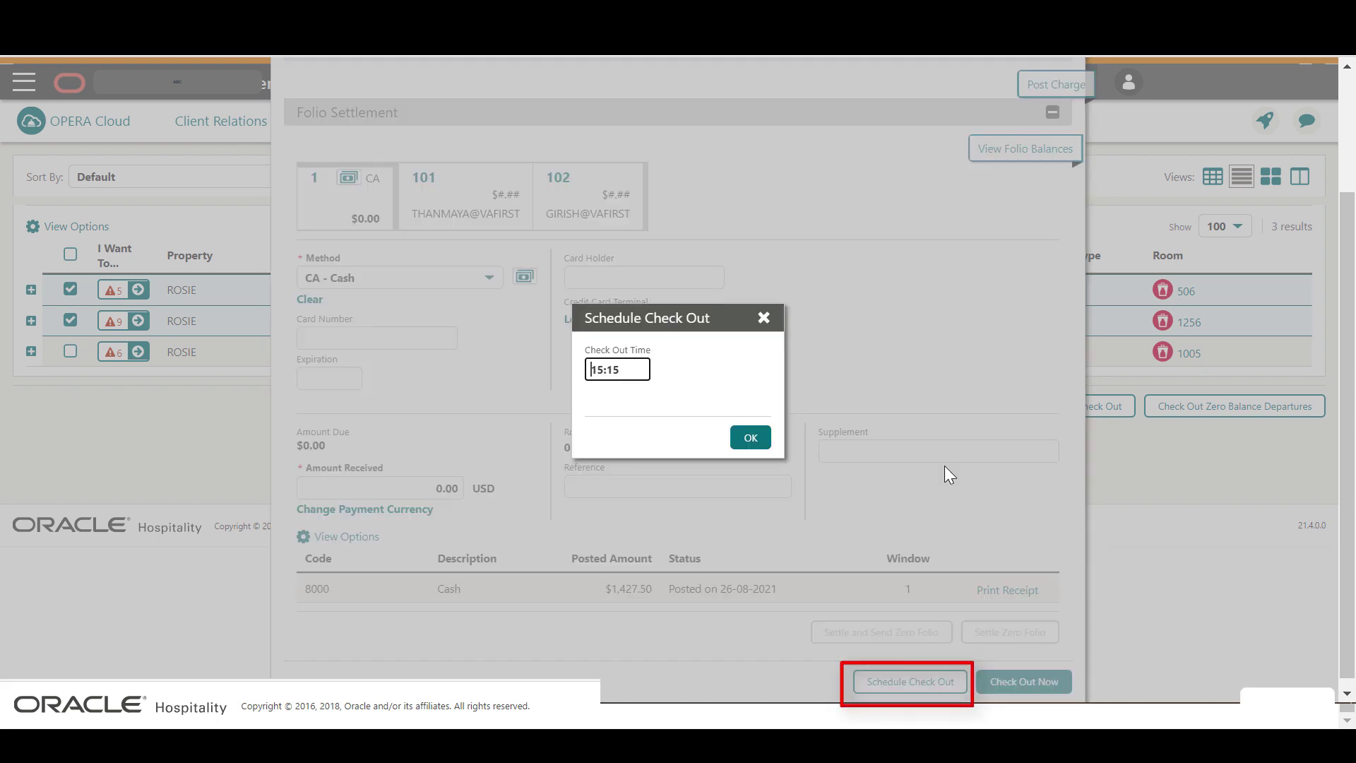